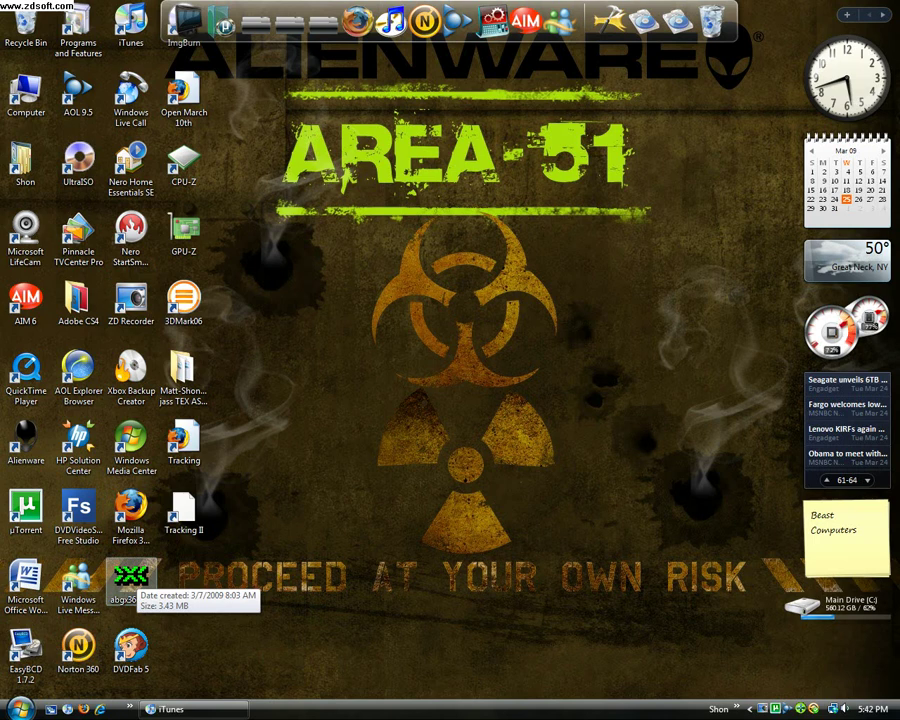
Open the abgx360 GUI and reposition its window nearer the middle of the desktop.
{"action": "double_click", "coordinate": [130, 575]}
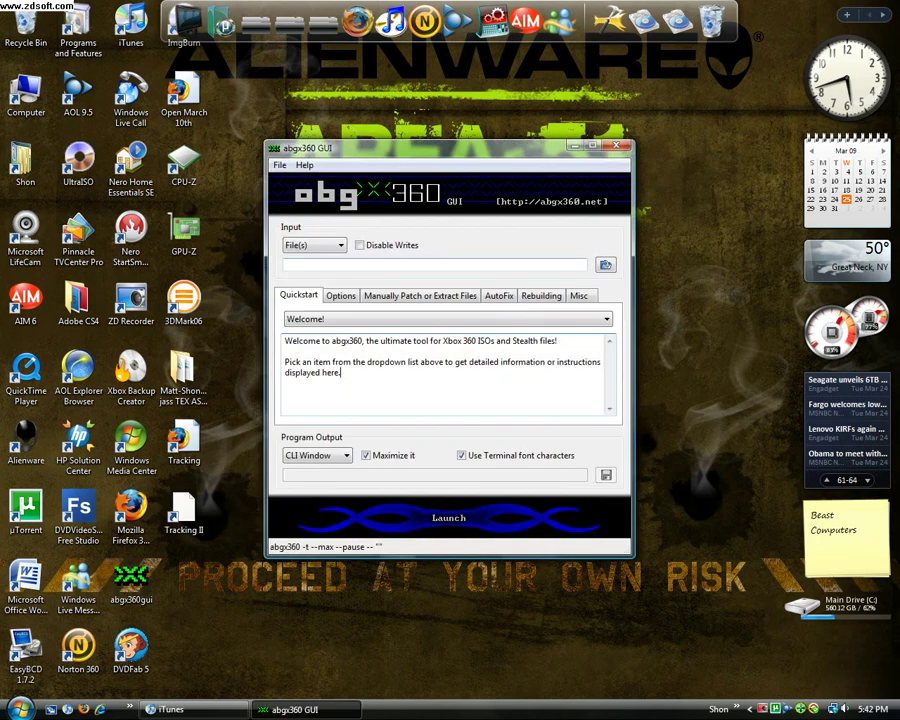
{"action": "left_click_drag", "start_coordinate": [400, 147], "coordinate": [469, 190]}
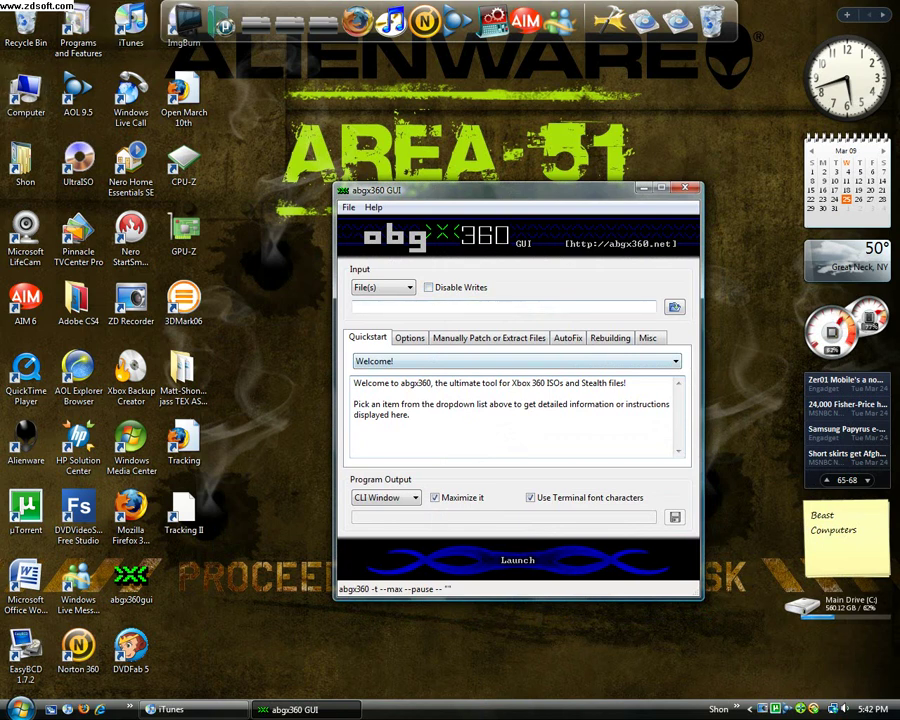
Look through the Options, Manually Patch or Extract Files, AutoFix, Rebuilding and Misc settings, ending back at the Quickstart page.
{"action": "left_click", "coordinate": [489, 338]}
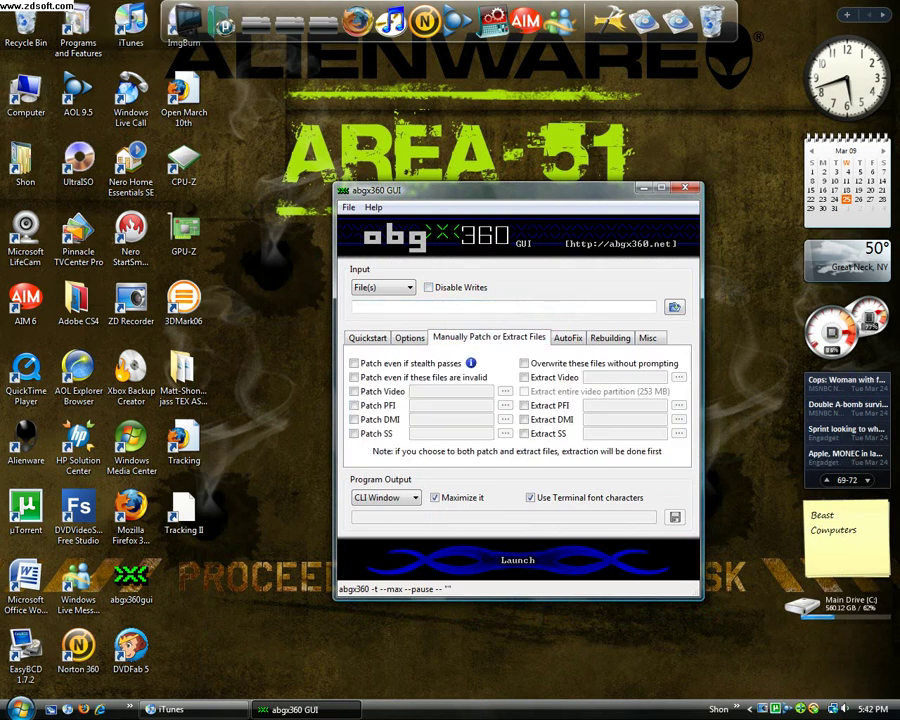
{"action": "left_click", "coordinate": [366, 338]}
{"action": "left_click", "coordinate": [409, 338]}
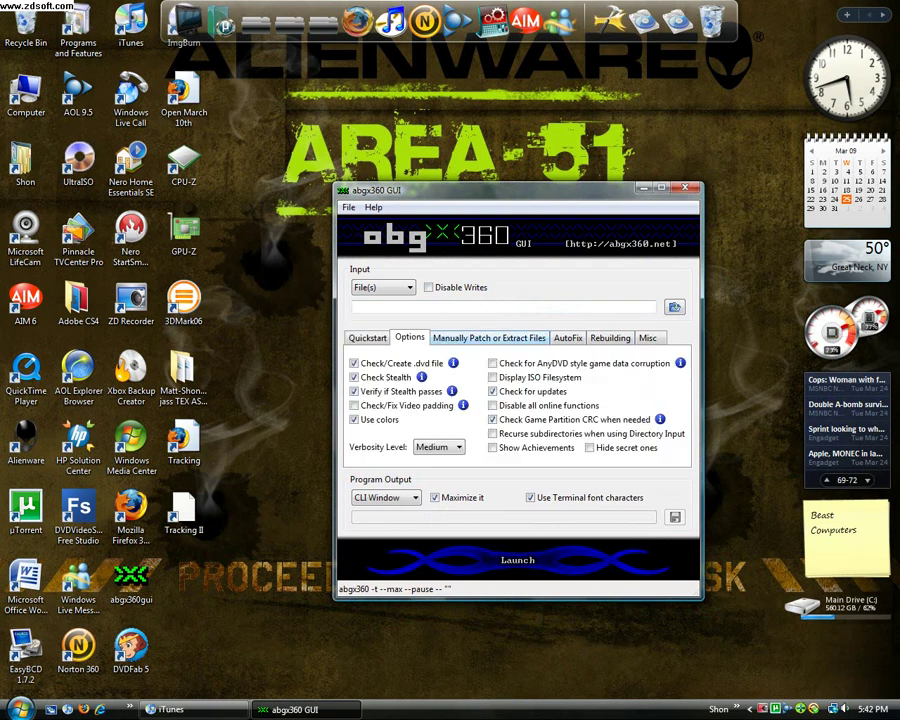
{"action": "left_click", "coordinate": [489, 338]}
{"action": "left_click", "coordinate": [567, 338]}
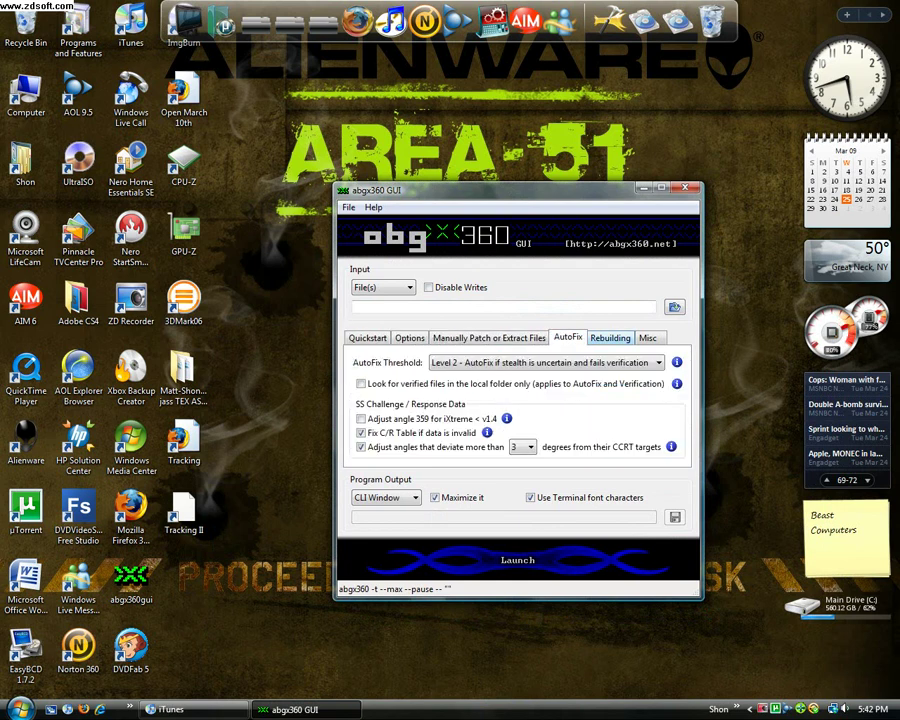
{"action": "left_click", "coordinate": [610, 338]}
{"action": "left_click", "coordinate": [647, 338]}
{"action": "left_click", "coordinate": [366, 338]}
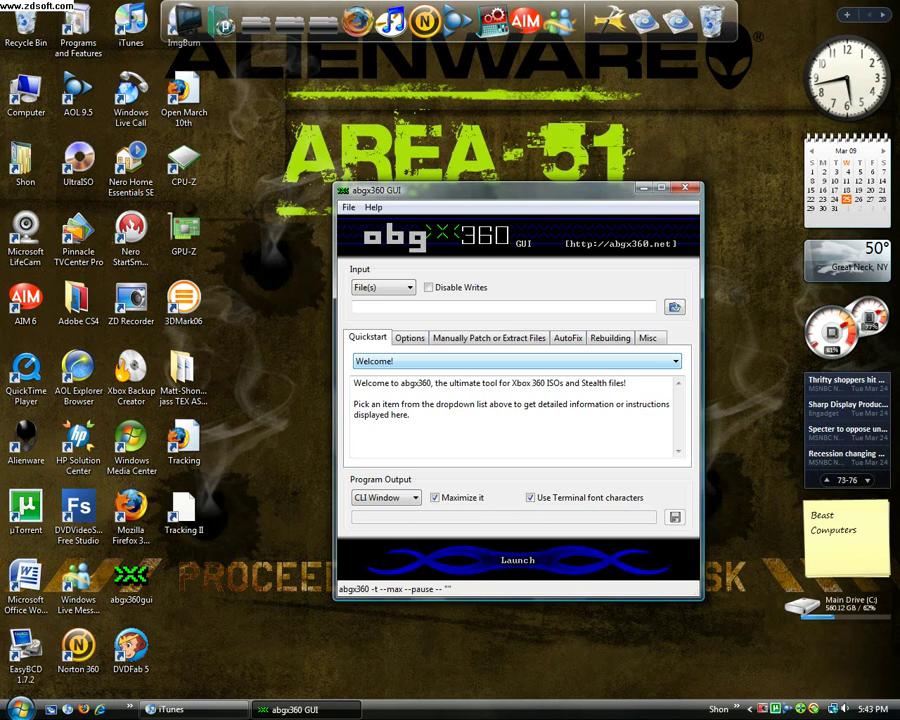
Display the Quickstart instructions for "How to check/fix an Xbox 360 ISO or create a .dvd file".
{"action": "left_click", "coordinate": [517, 361]}
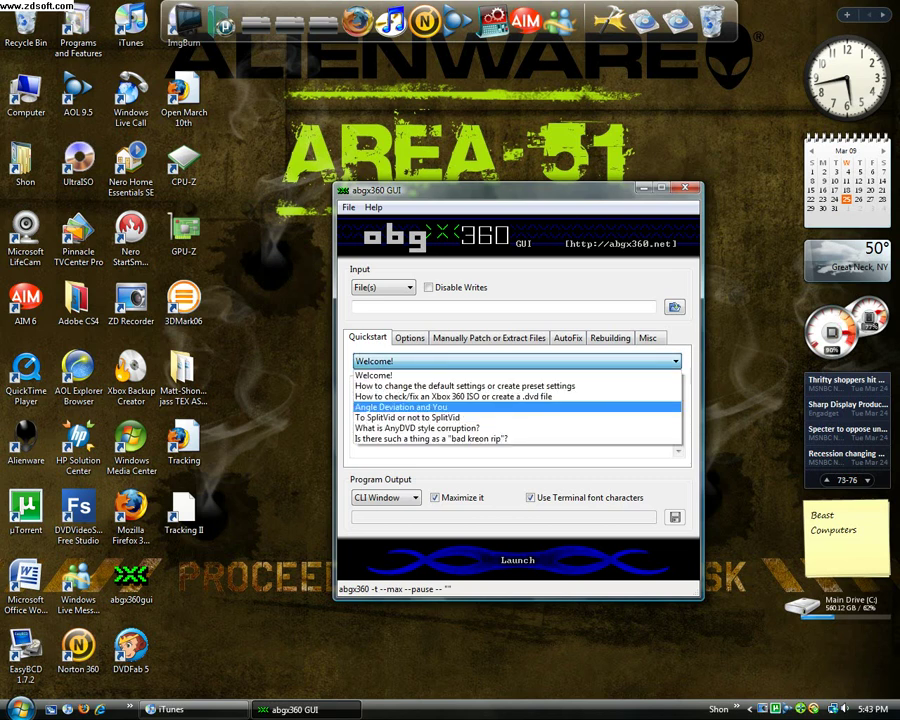
{"action": "key", "text": "Up"}
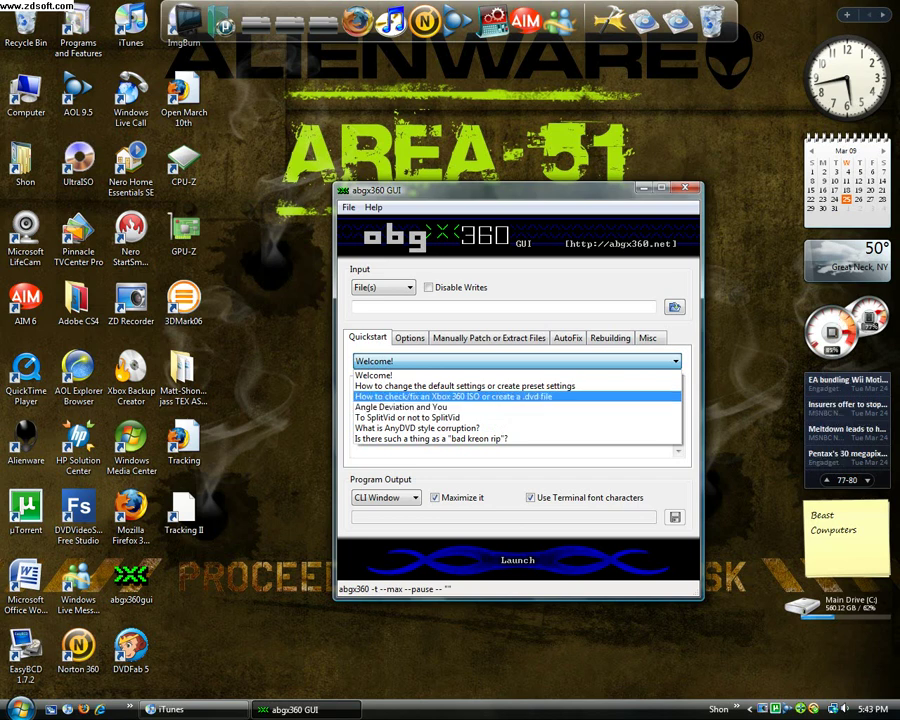
{"action": "key", "text": "Down"}
{"action": "key", "text": "Up"}
{"action": "key", "text": "Return"}
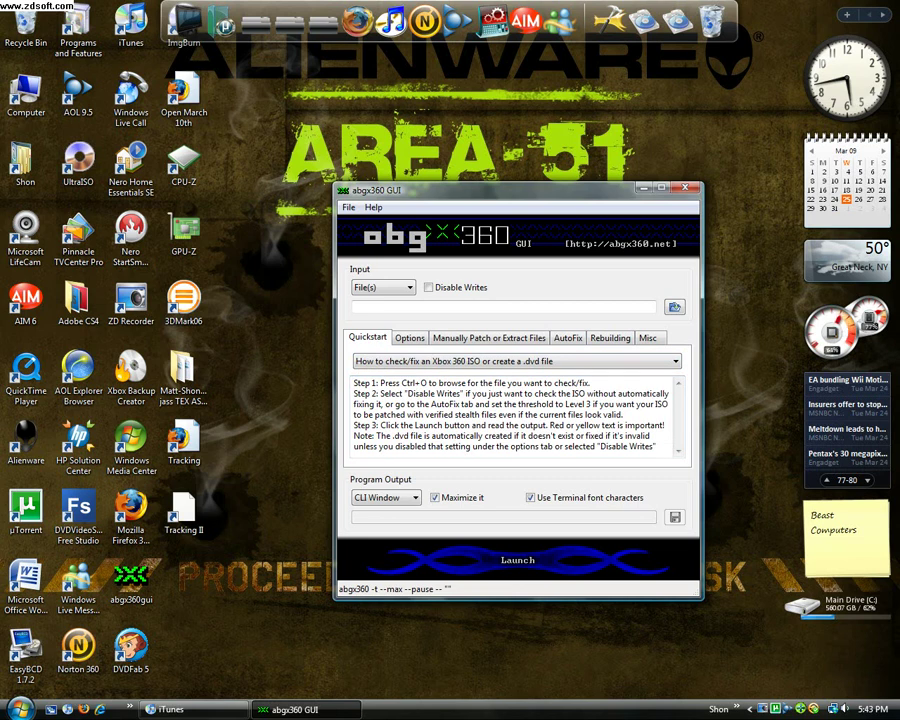
Move the existing ccclx-halo3 DVD file from the Games > Xbox 360 > Halo 3 folder to the Recycle Bin and close the folder.
{"action": "key", "text": "ctrl+o"}
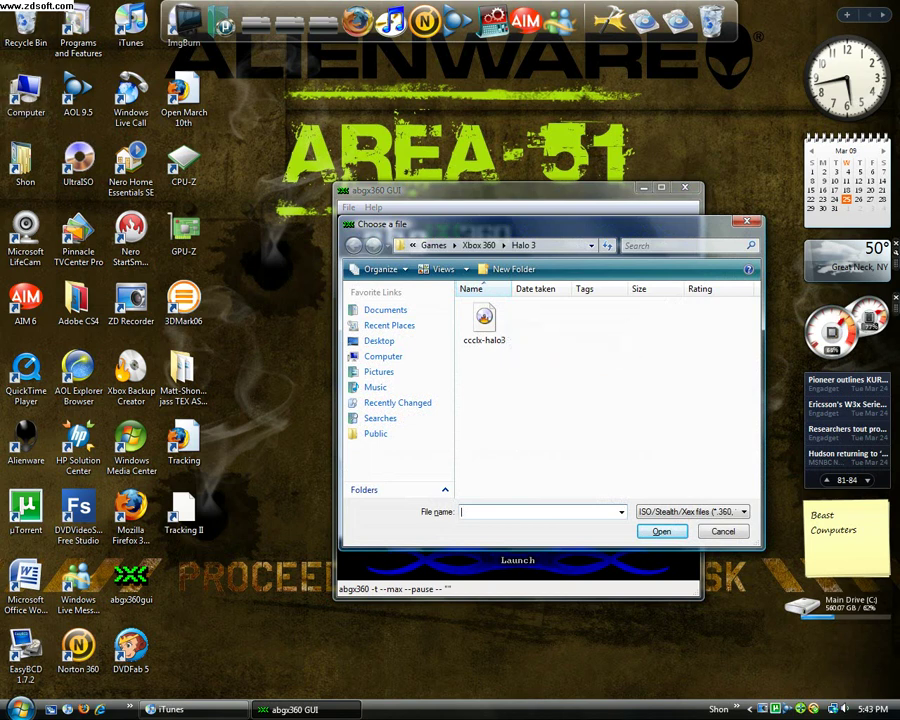
{"action": "key", "text": "Escape"}
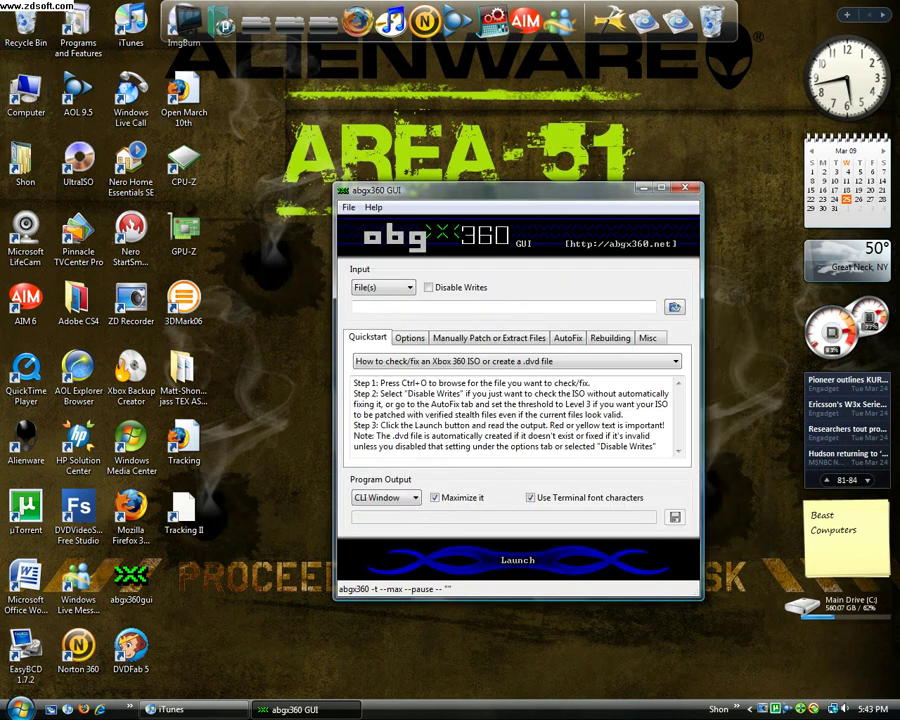
{"action": "double_click", "coordinate": [22, 160]}
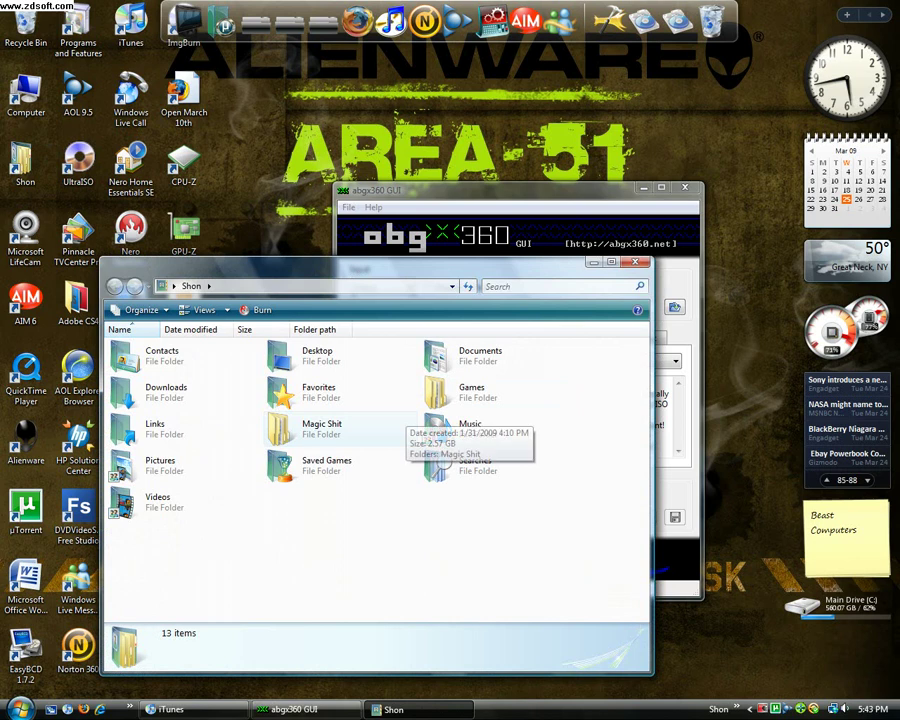
{"action": "double_click", "coordinate": [455, 392]}
{"action": "double_click", "coordinate": [138, 345]}
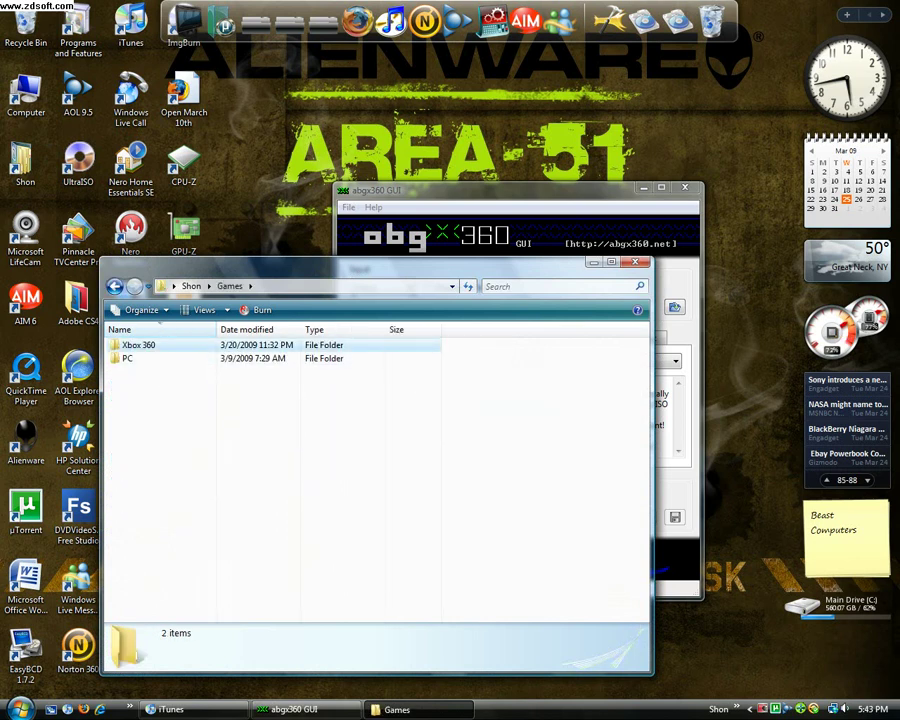
{"action": "double_click", "coordinate": [134, 345]}
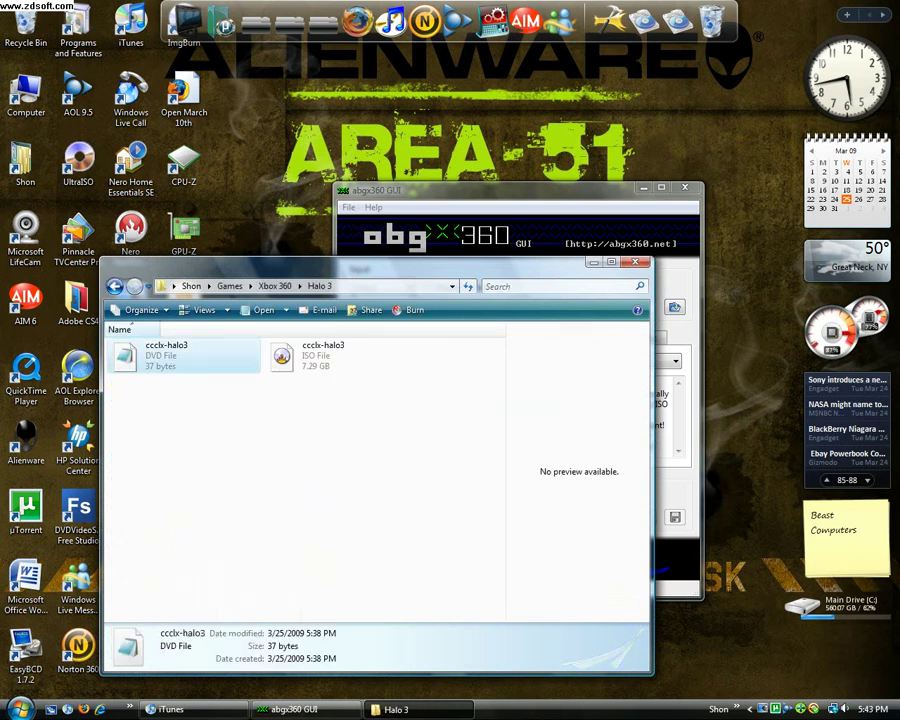
{"action": "left_click_drag", "start_coordinate": [165, 355], "coordinate": [24, 25]}
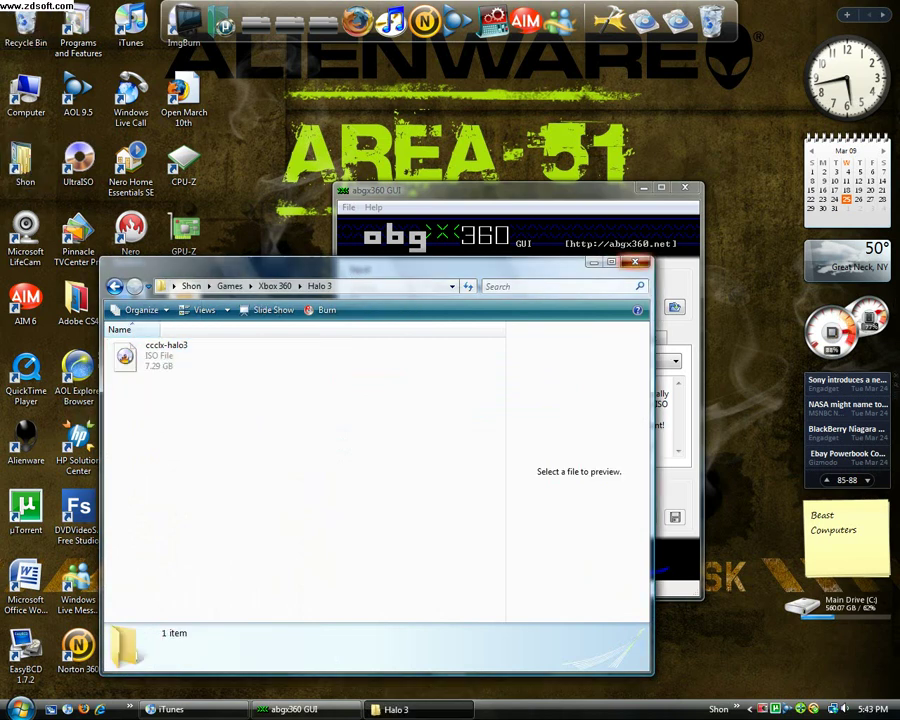
{"action": "left_click", "coordinate": [634, 262]}
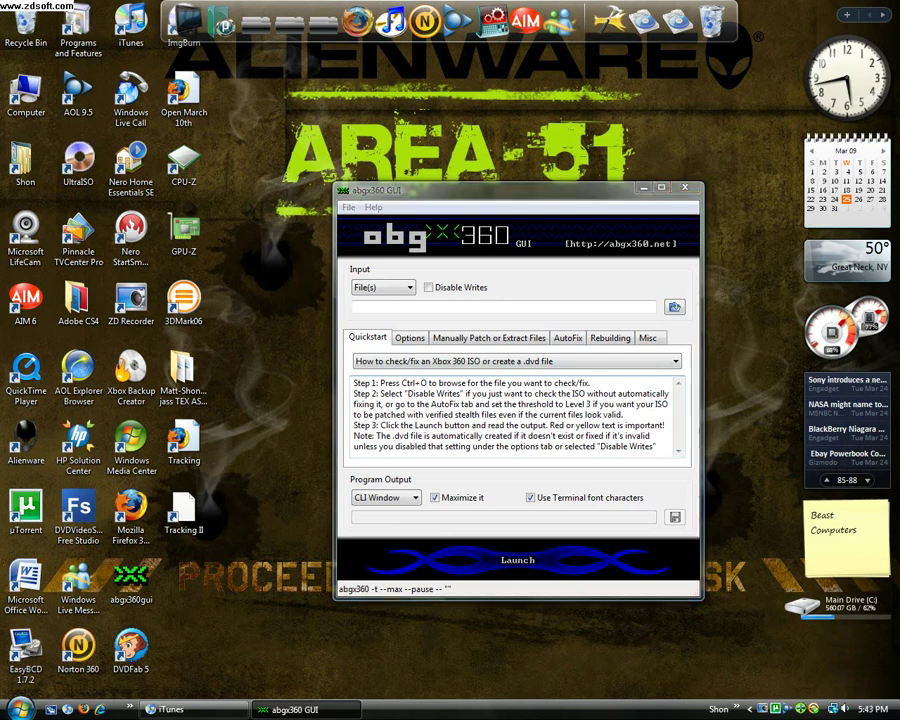
Load the ccclx-halo3 ISO from the Halo 3 folder as the input file and launch the check.
{"action": "key", "text": "ctrl+o"}
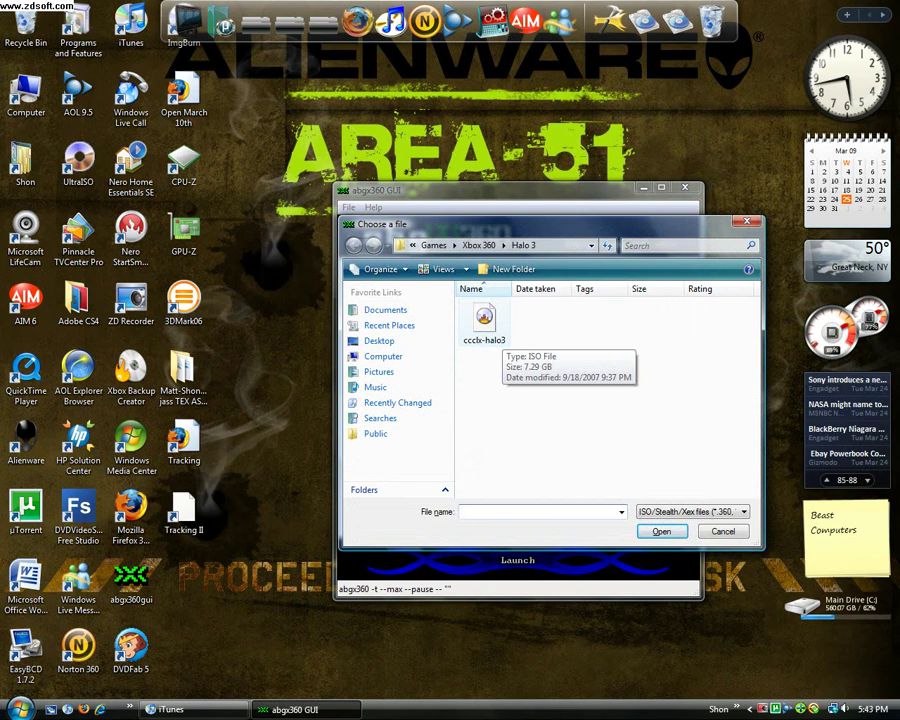
{"action": "double_click", "coordinate": [484, 320]}
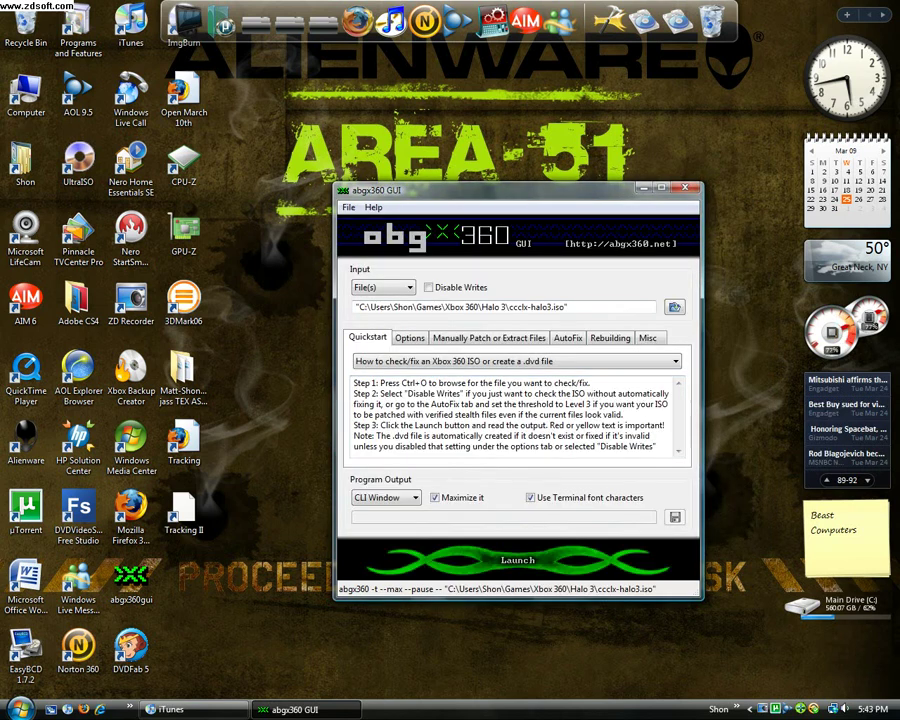
{"action": "left_click", "coordinate": [517, 558]}
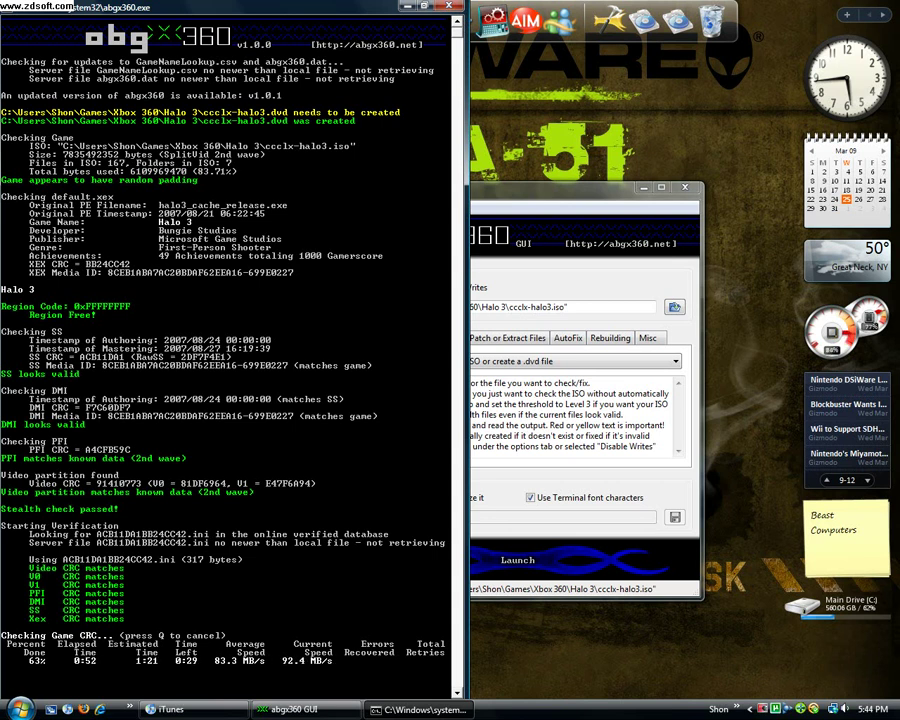
{"action": "left_click", "coordinate": [590, 187]}
{"action": "left_click", "coordinate": [490, 337]}
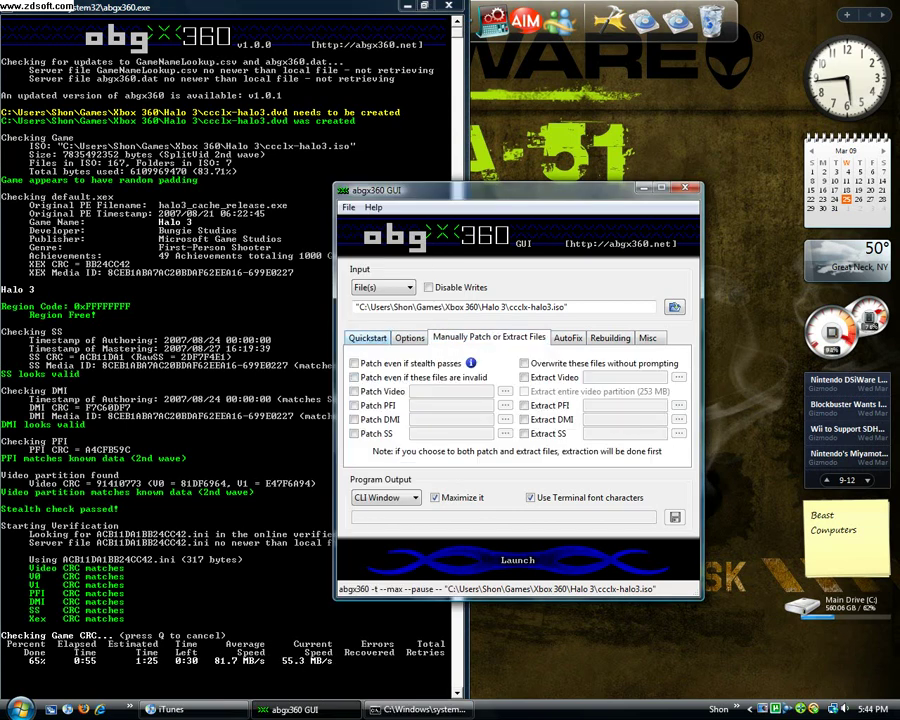
{"action": "left_click", "coordinate": [367, 337]}
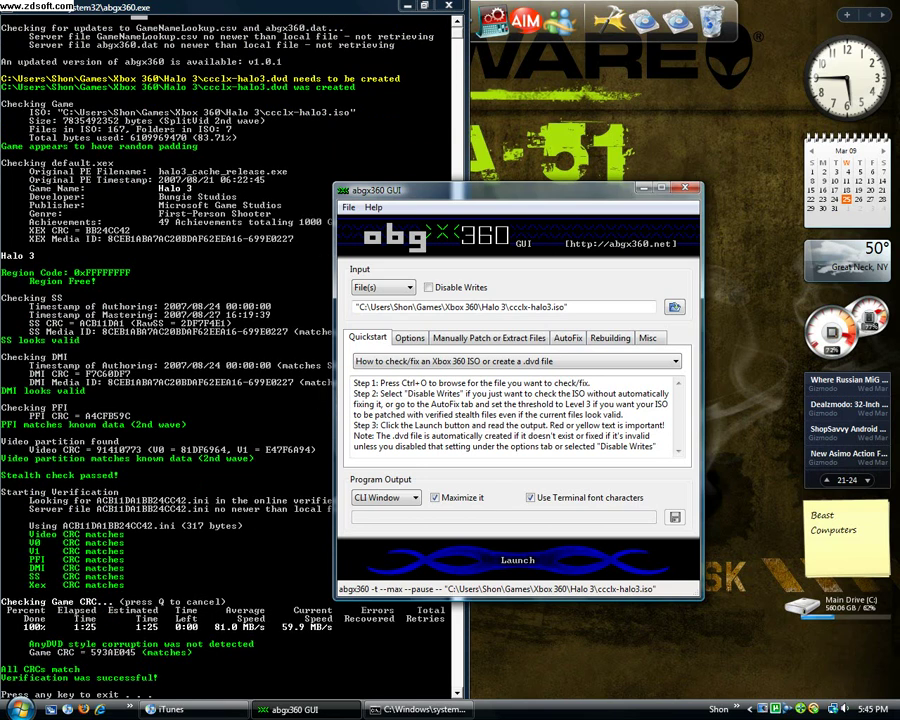
Review the end of the verification output in the console window and exit it.
{"action": "key", "text": "alt+Tab"}
{"action": "scroll", "coordinate": [230, 350], "scroll_direction": "down", "scroll_amount": 3}
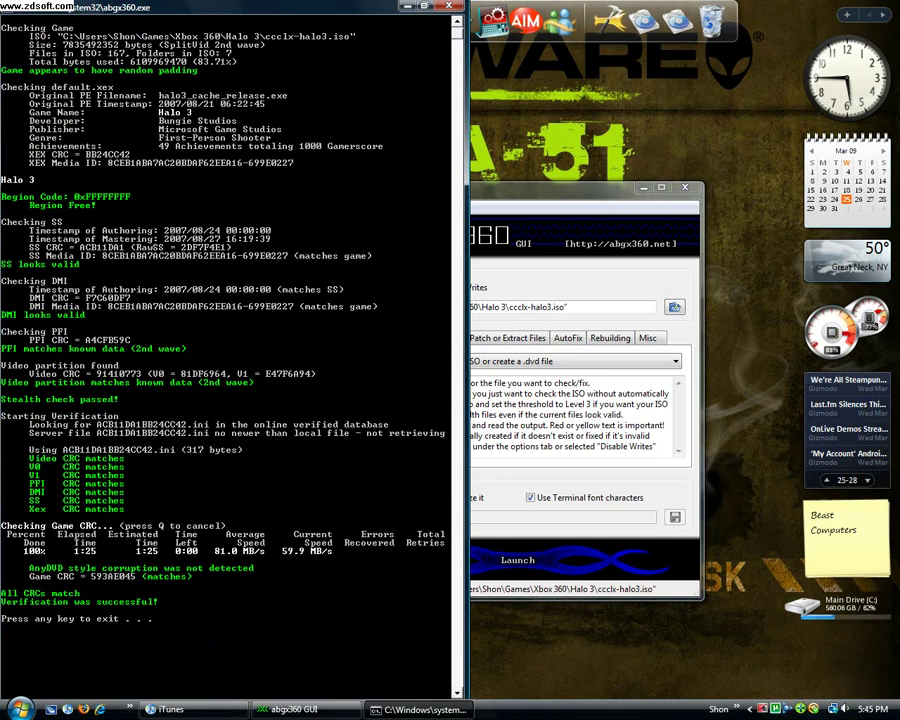
{"action": "key", "text": "Return"}
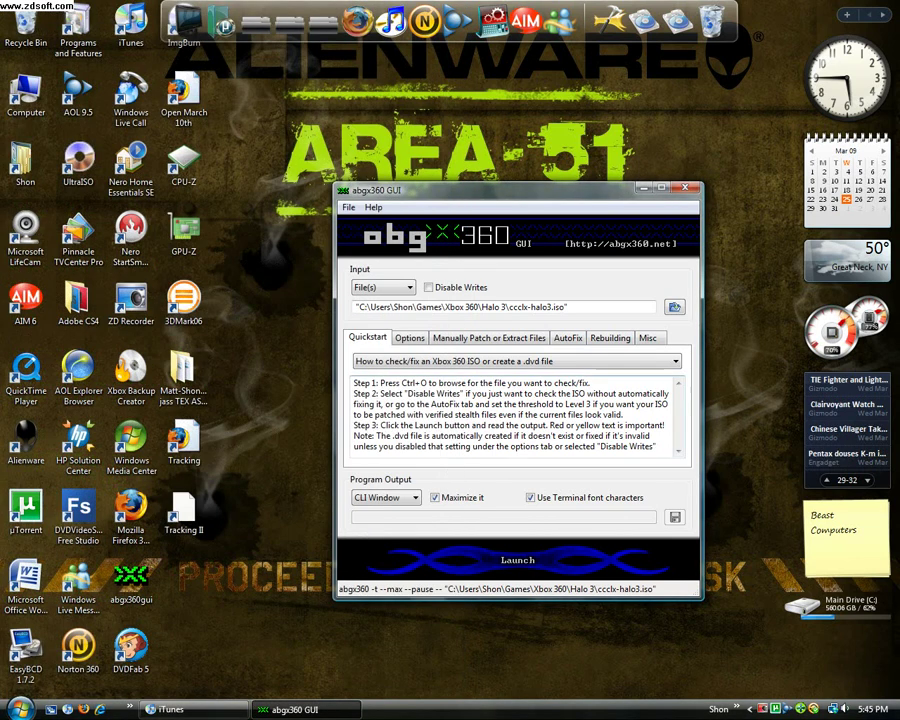